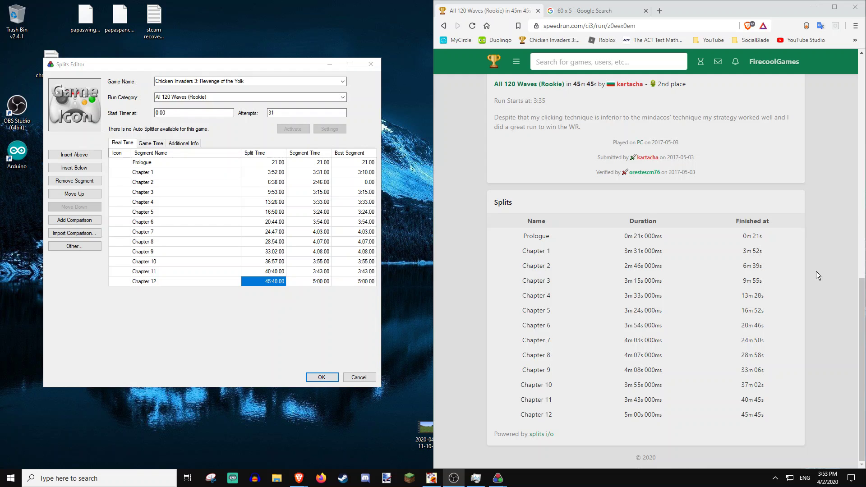
pyautogui.moveTo(269, 65); pyautogui.dragTo(285, 72)
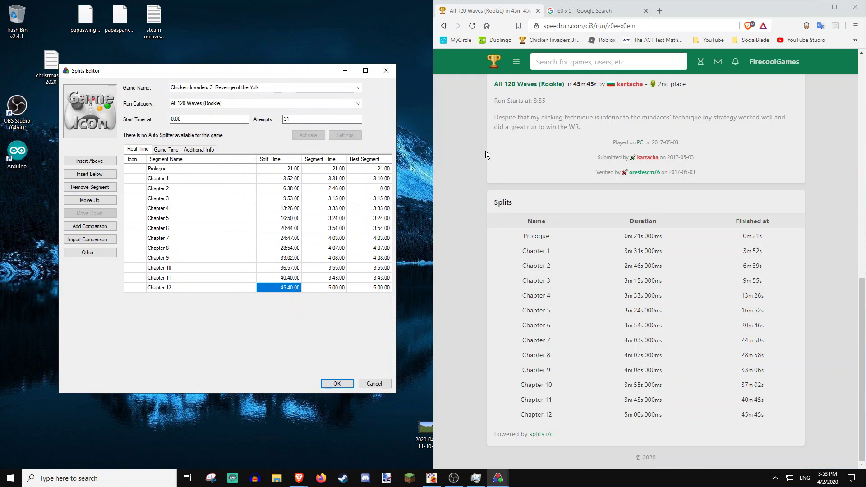
pyautogui.scroll(5, 485, 180)
pyautogui.scroll(6, 485, 181)
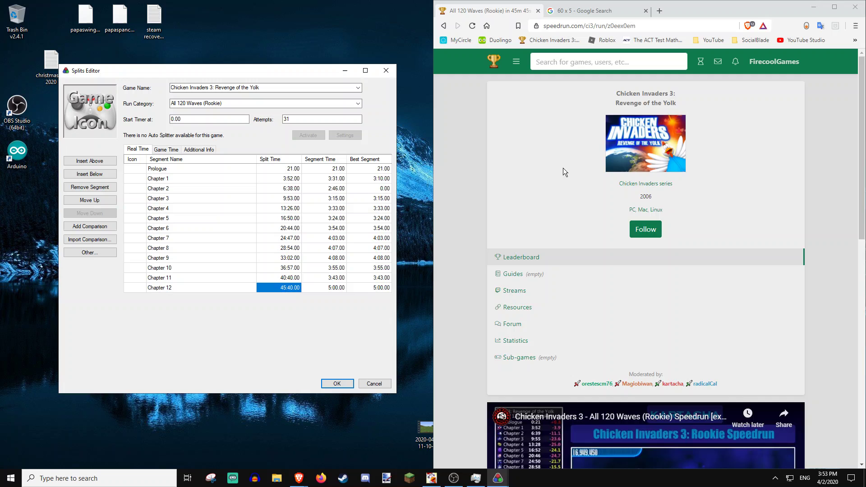
pyautogui.scroll(-7, 509, 145)
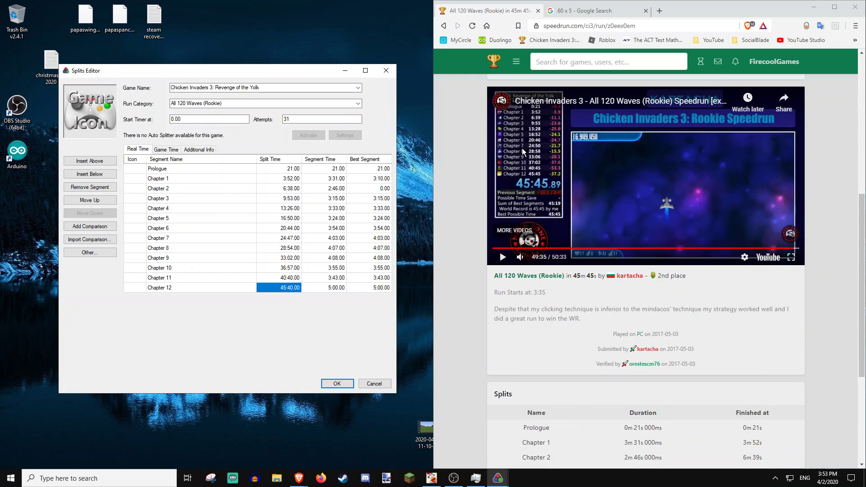
pyautogui.scroll(-2, 534, 209)
pyautogui.scroll(6, 559, 198)
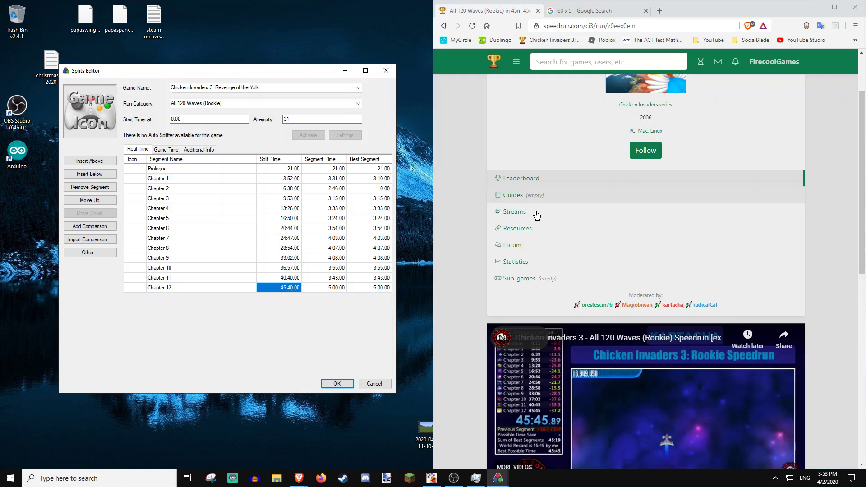
pyautogui.scroll(-3, 587, 189)
pyautogui.scroll(5, 586, 188)
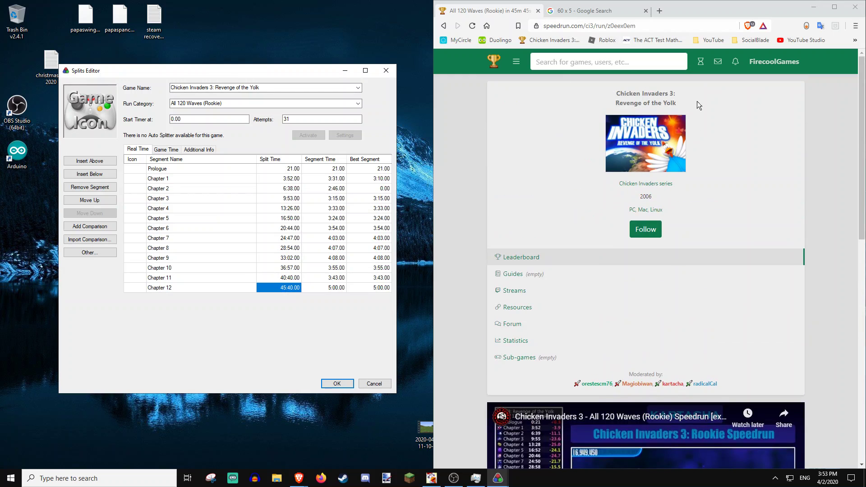
pyautogui.scroll(-5, 646, 193)
pyautogui.scroll(-5, 646, 193)
pyautogui.scroll(2, 659, 235)
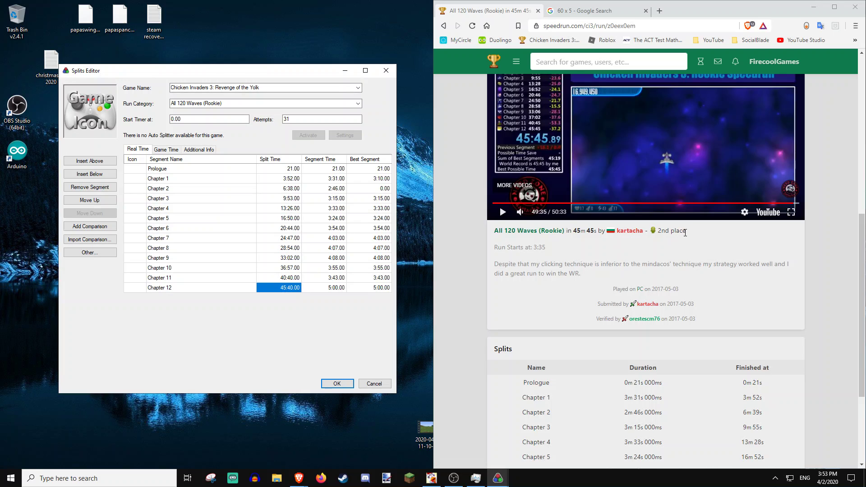
pyautogui.moveTo(686, 231); pyautogui.dragTo(652, 234)
pyautogui.click(653, 233)
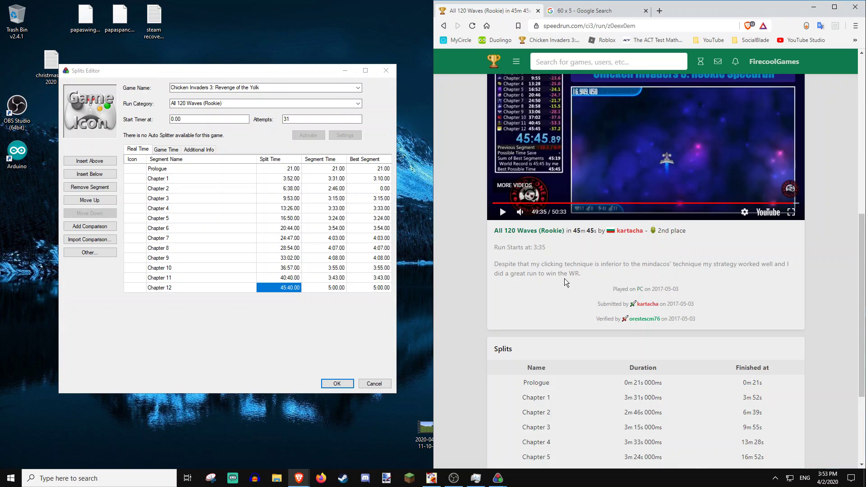
pyautogui.scroll(1, 690, 234)
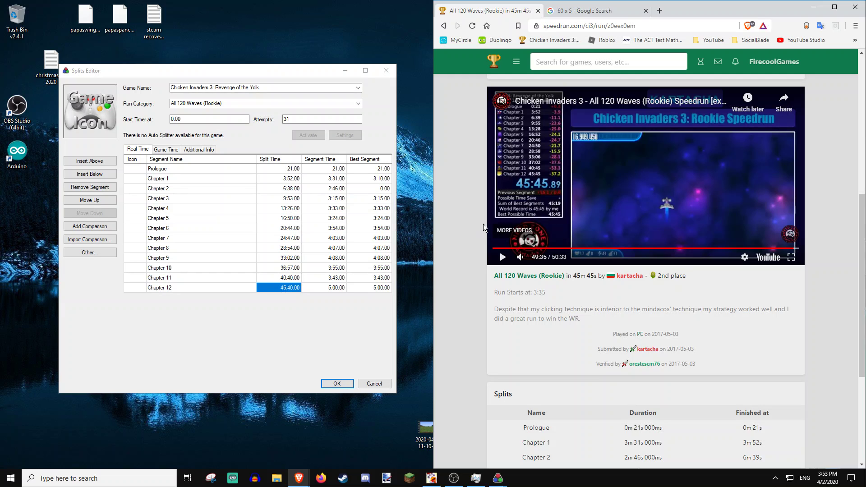
pyautogui.scroll(-4, 607, 221)
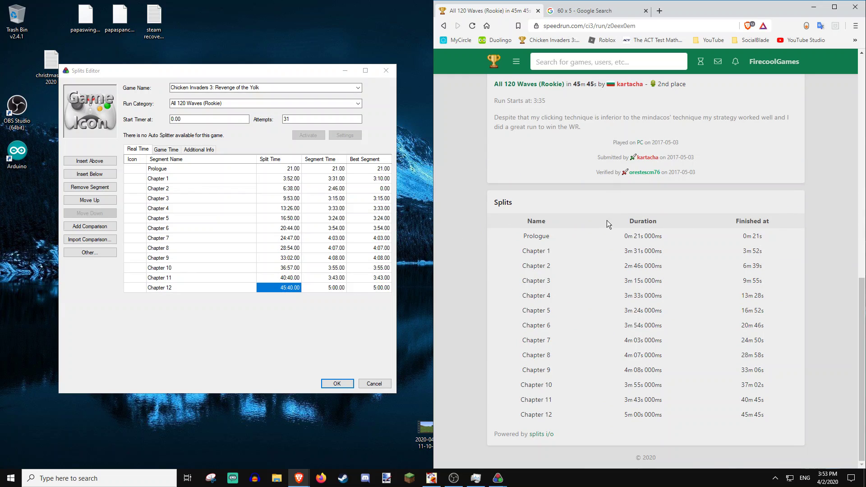
pyautogui.moveTo(496, 202)
pyautogui.mouseDown()
pyautogui.moveTo(537, 221)
pyautogui.moveTo(764, 415)
pyautogui.moveTo(754, 404)
pyautogui.mouseUp()
pyautogui.click(754, 404)
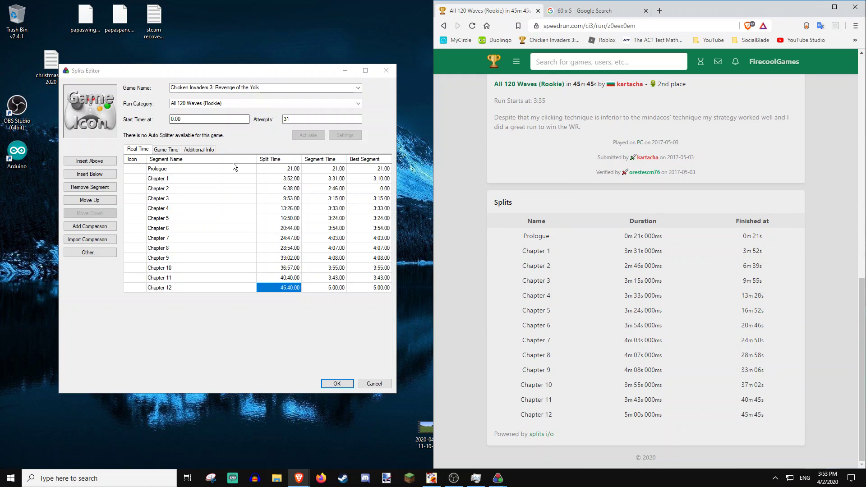
pyautogui.moveTo(131, 72); pyautogui.dragTo(155, 73)
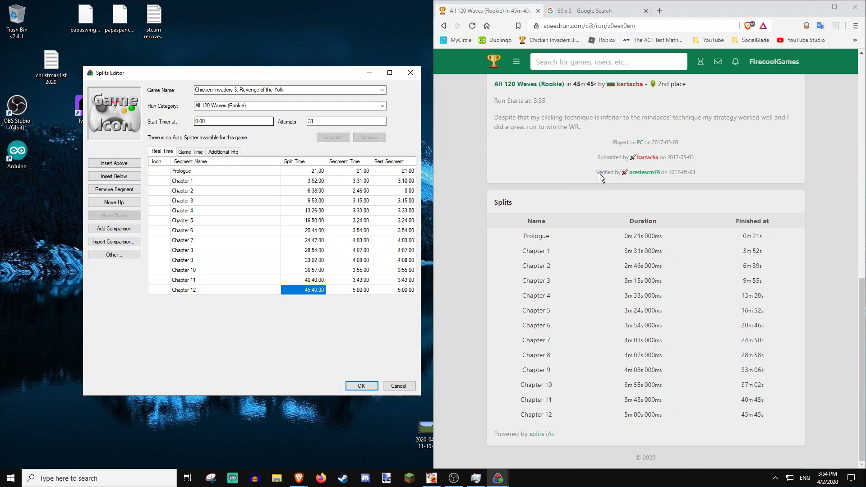
pyautogui.moveTo(284, 73)
pyautogui.mouseDown()
pyautogui.moveTo(282, 37)
pyautogui.moveTo(276, 70)
pyautogui.mouseUp()
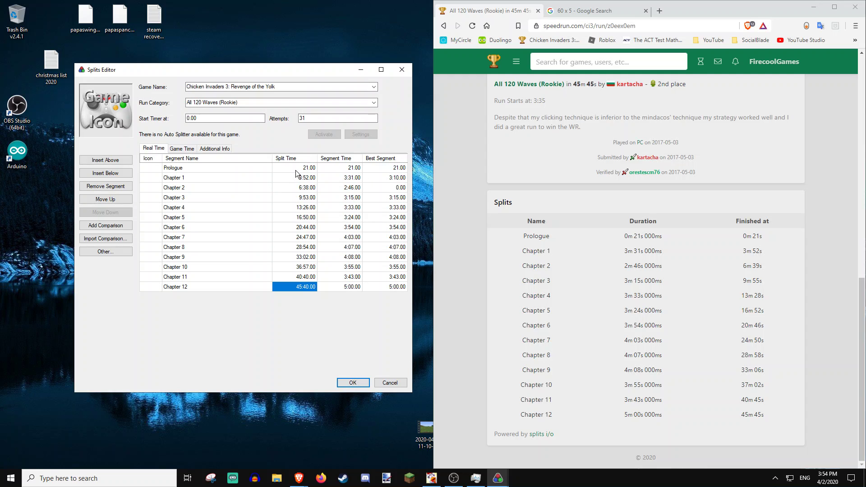
pyautogui.scroll(3, 599, 158)
pyautogui.scroll(-3, 637, 207)
pyautogui.scroll(3, 610, 340)
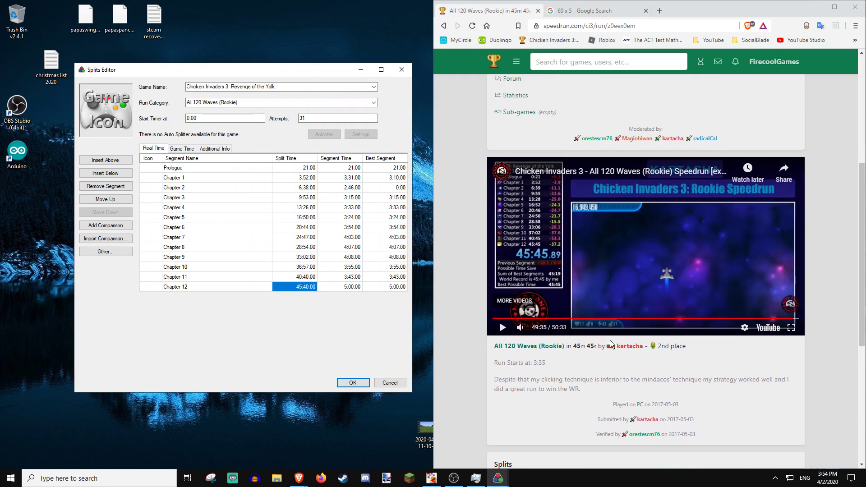
pyautogui.scroll(-3, 566, 318)
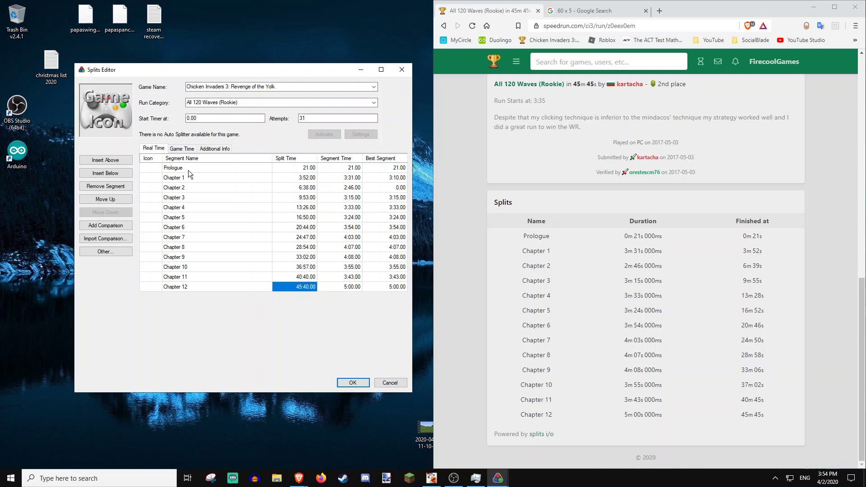
pyautogui.moveTo(525, 241); pyautogui.dragTo(725, 313)
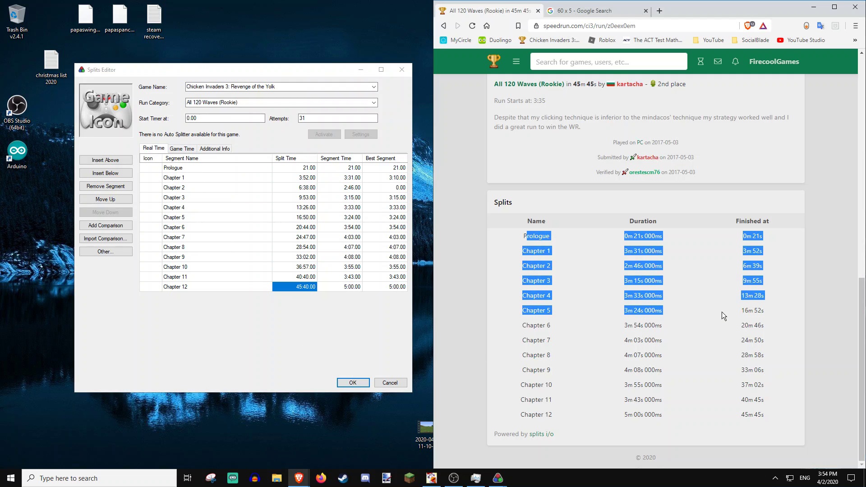
pyautogui.click(626, 283)
pyautogui.moveTo(626, 268); pyautogui.dragTo(668, 272)
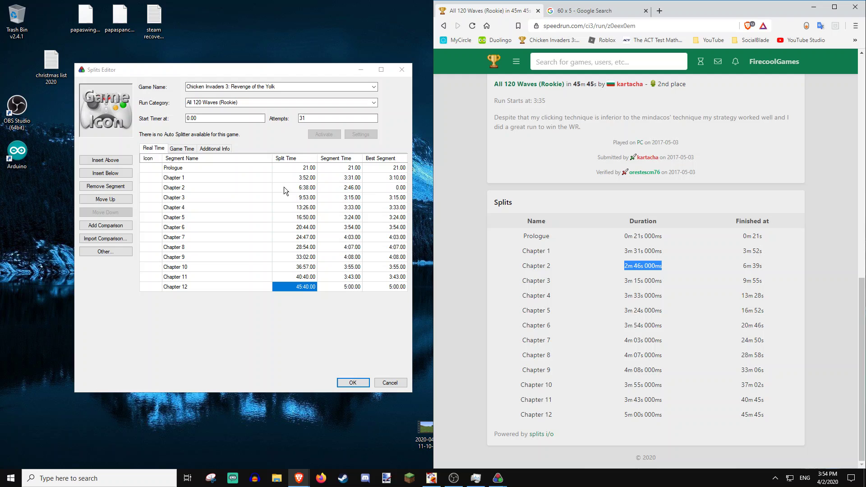
pyautogui.click(743, 279)
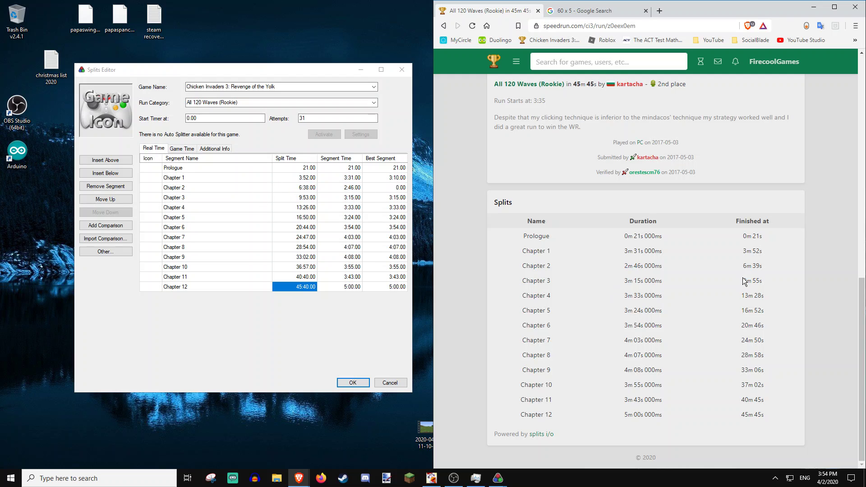
pyautogui.scroll(3, 496, 189)
pyautogui.scroll(-3, 532, 169)
pyautogui.scroll(3, 572, 212)
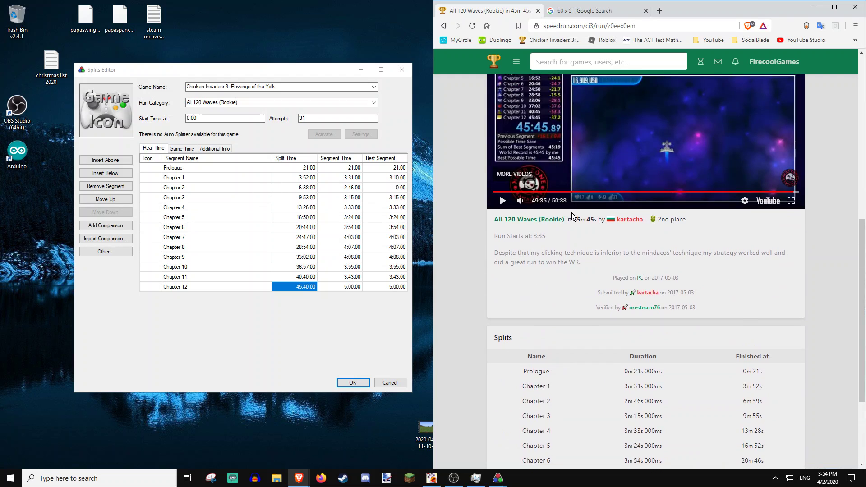
pyautogui.moveTo(572, 219); pyautogui.dragTo(583, 219)
pyautogui.click(589, 221)
pyautogui.scroll(-3, 589, 250)
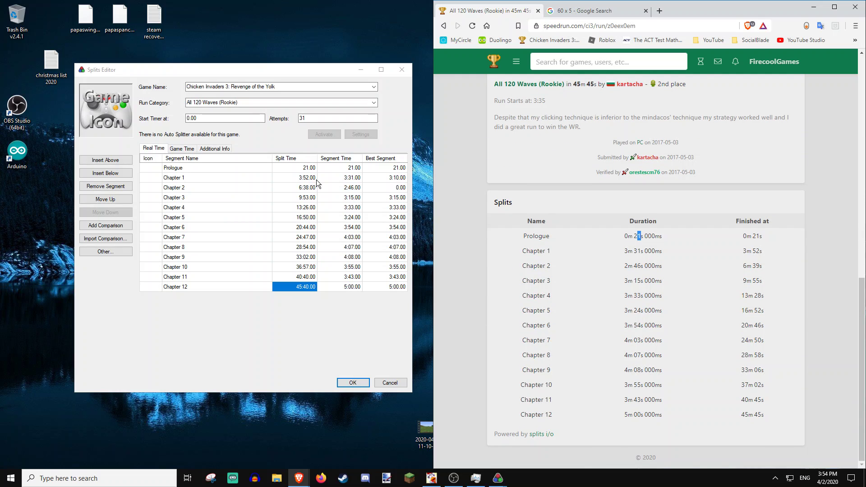
pyautogui.moveTo(756, 236); pyautogui.dragTo(760, 235)
pyautogui.click(765, 247)
pyautogui.moveTo(622, 251); pyautogui.dragTo(648, 251)
pyautogui.moveTo(742, 250); pyautogui.dragTo(762, 251)
pyautogui.click(302, 178)
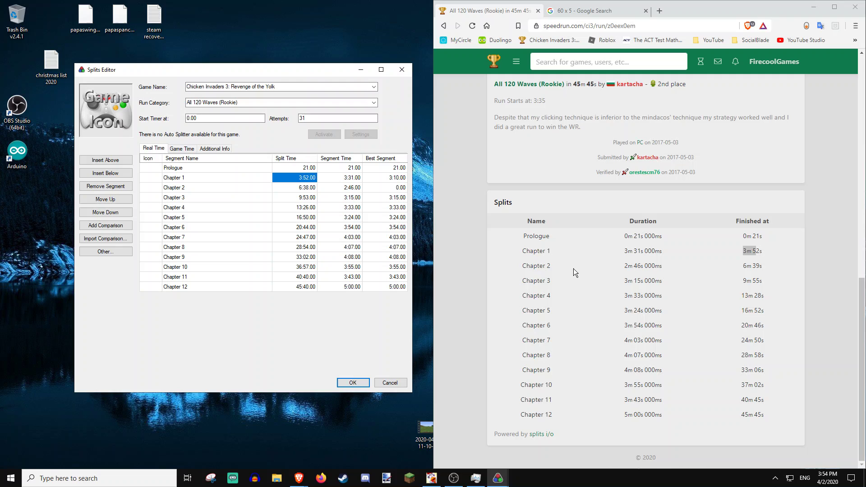
pyautogui.click(542, 265)
pyautogui.moveTo(624, 266); pyautogui.dragTo(639, 269)
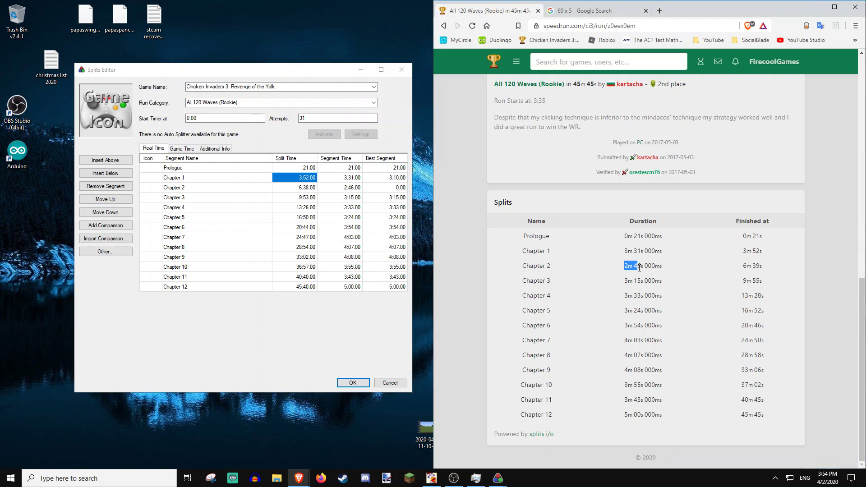
pyautogui.click(348, 187)
pyautogui.moveTo(743, 266); pyautogui.dragTo(767, 270)
pyautogui.click(309, 188)
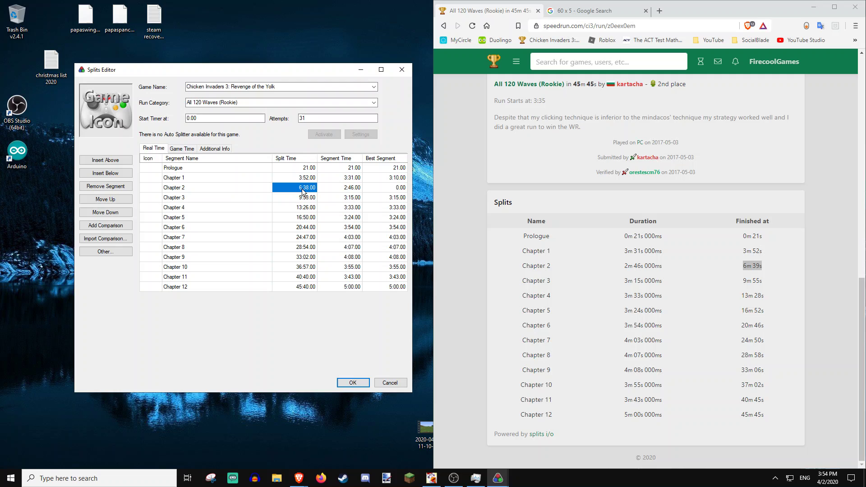
pyautogui.click(343, 227)
pyautogui.moveTo(625, 326); pyautogui.dragTo(648, 326)
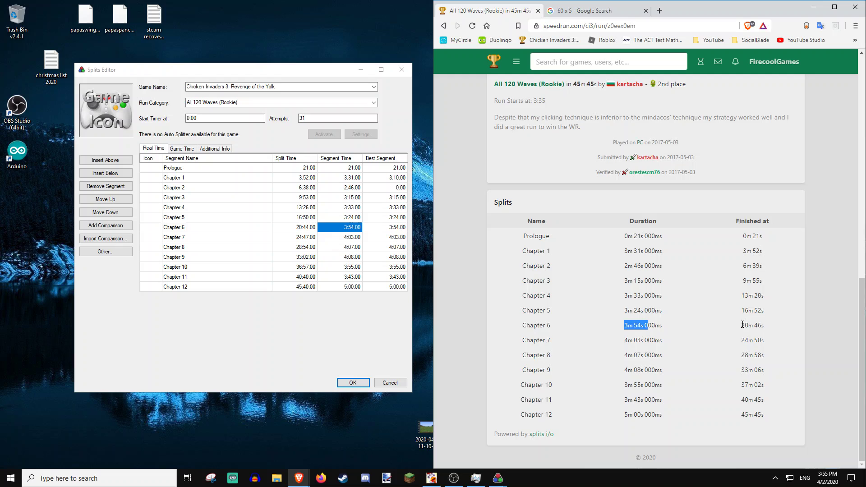
pyautogui.moveTo(741, 326); pyautogui.dragTo(765, 328)
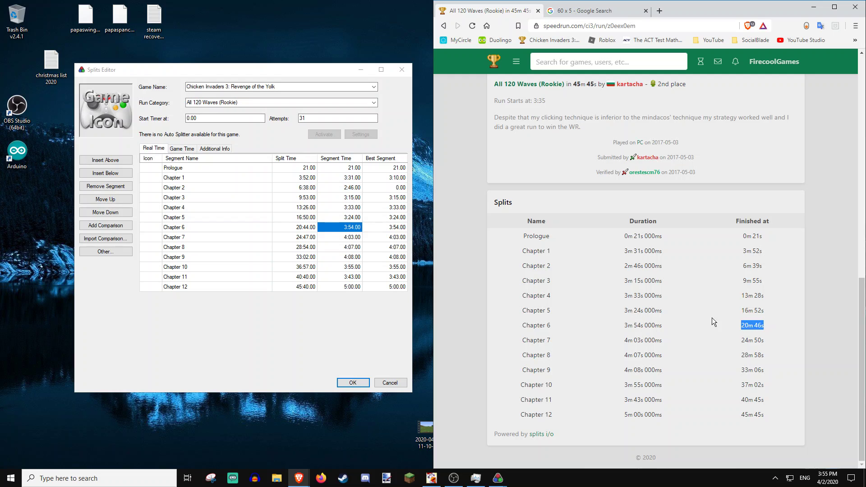
pyautogui.click(305, 230)
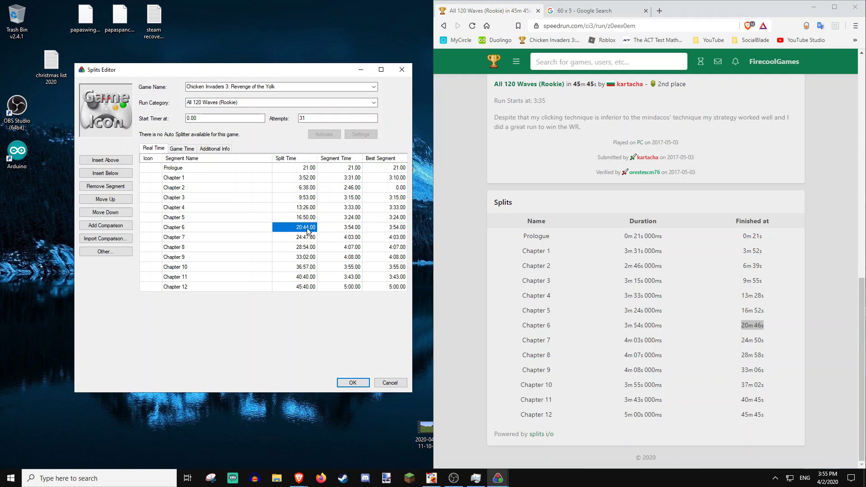
pyautogui.click(299, 267)
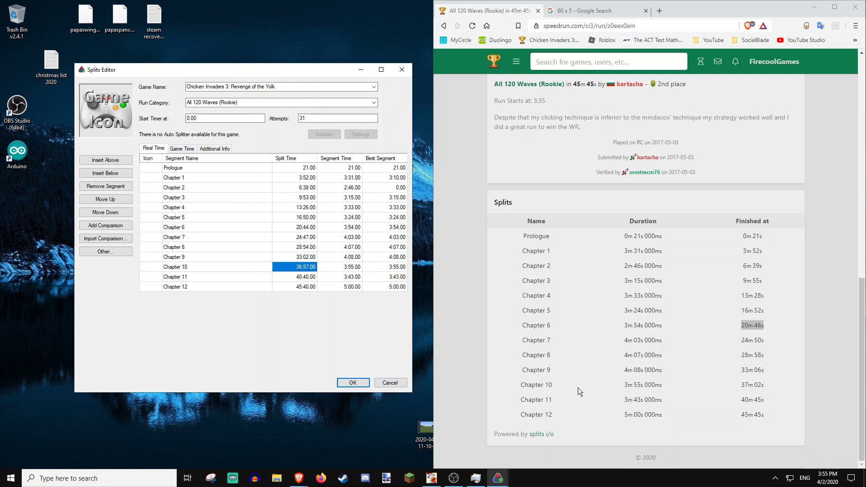
pyautogui.moveTo(624, 384); pyautogui.dragTo(642, 385)
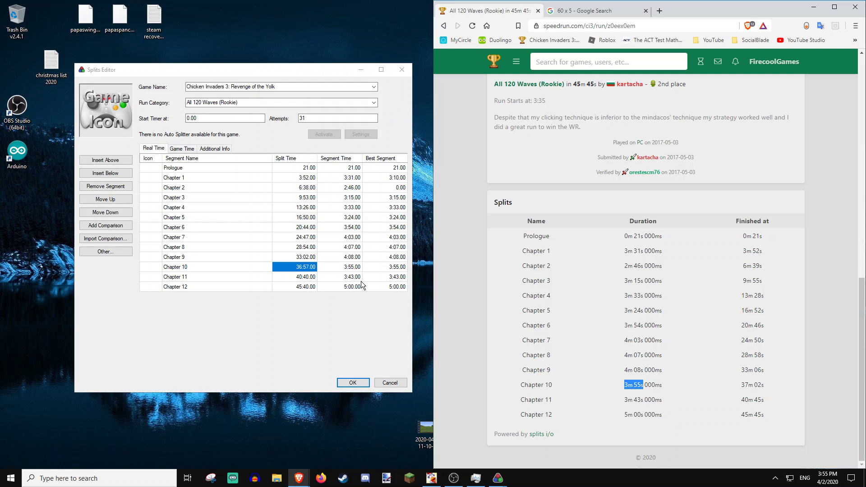
pyautogui.click(353, 268)
pyautogui.click(297, 269)
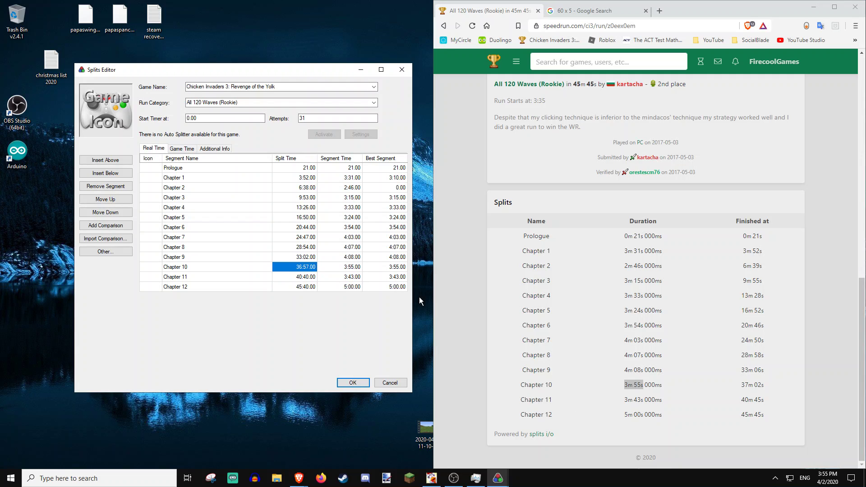
pyautogui.moveTo(743, 385); pyautogui.dragTo(765, 386)
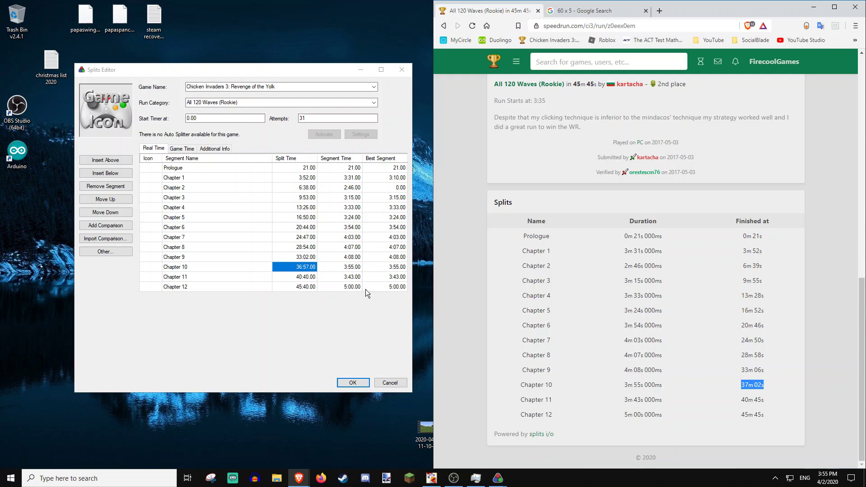
pyautogui.click(300, 270)
pyautogui.press('Home')
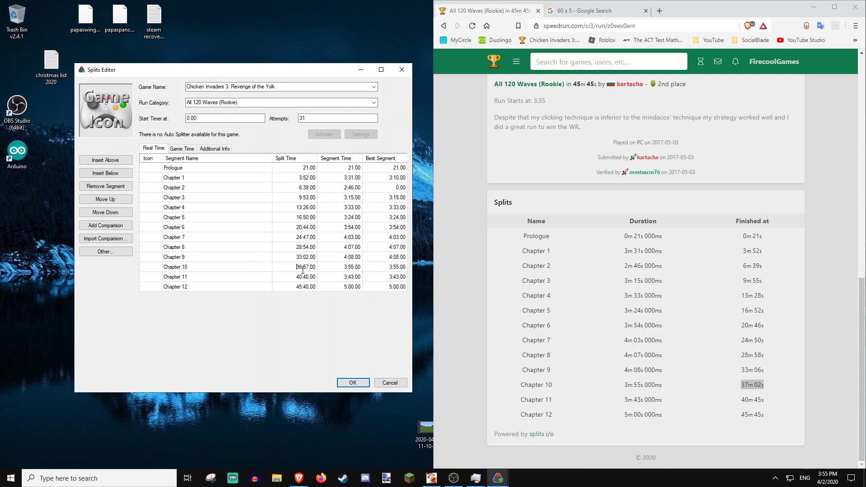
pyautogui.click(321, 277)
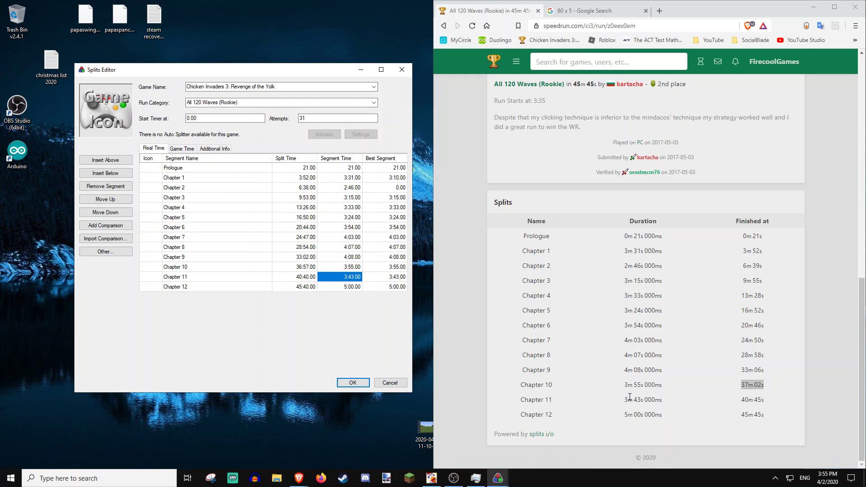
pyautogui.press('Left')
pyautogui.moveTo(741, 400); pyautogui.dragTo(764, 400)
pyautogui.click(342, 287)
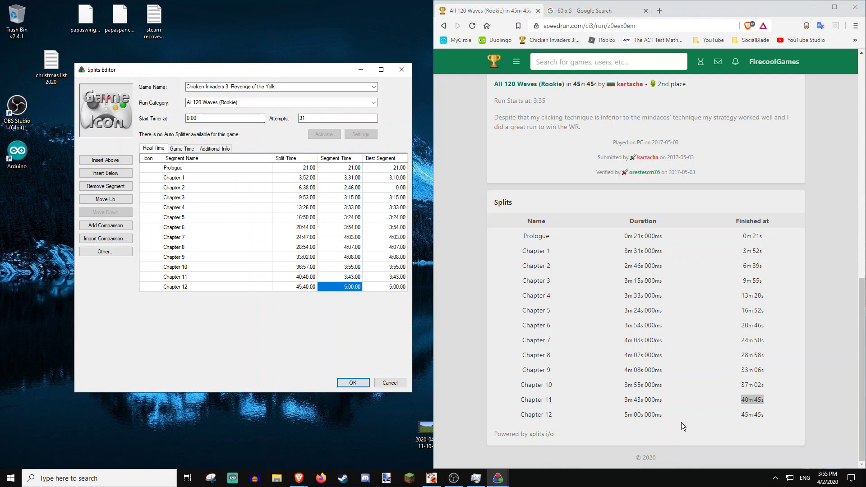
pyautogui.tripleClick(677, 411)
pyautogui.click(558, 382)
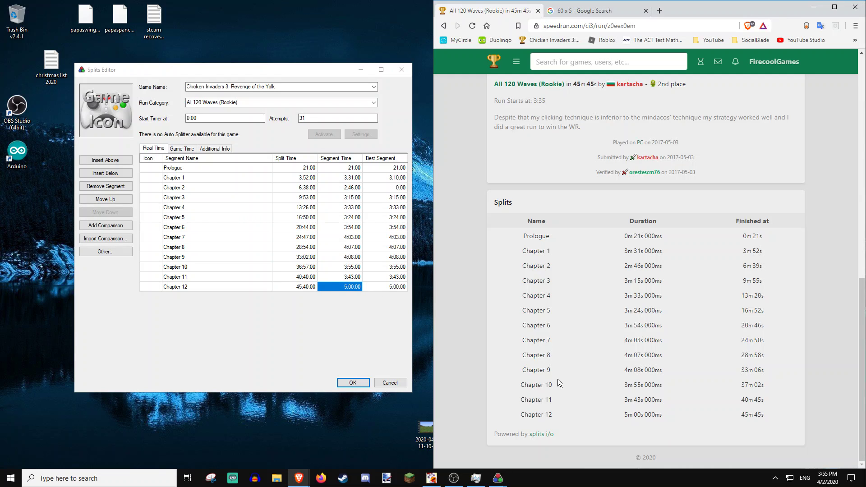
pyautogui.click(298, 287)
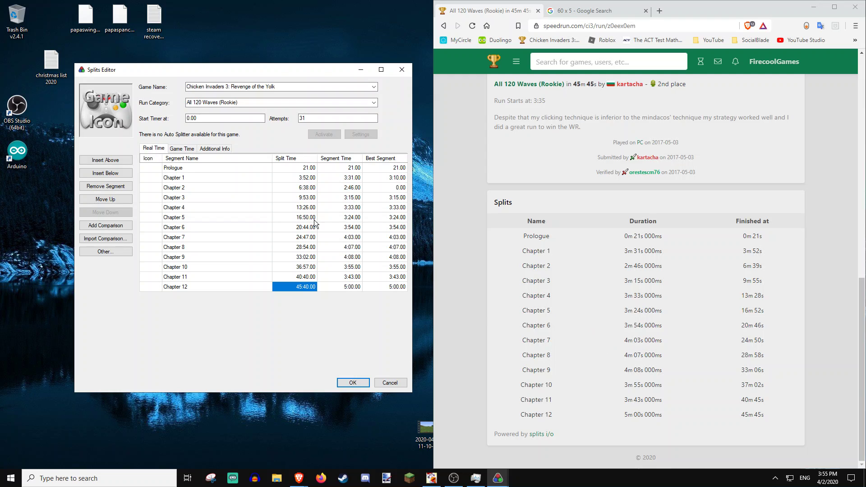
pyautogui.scroll(3, 608, 310)
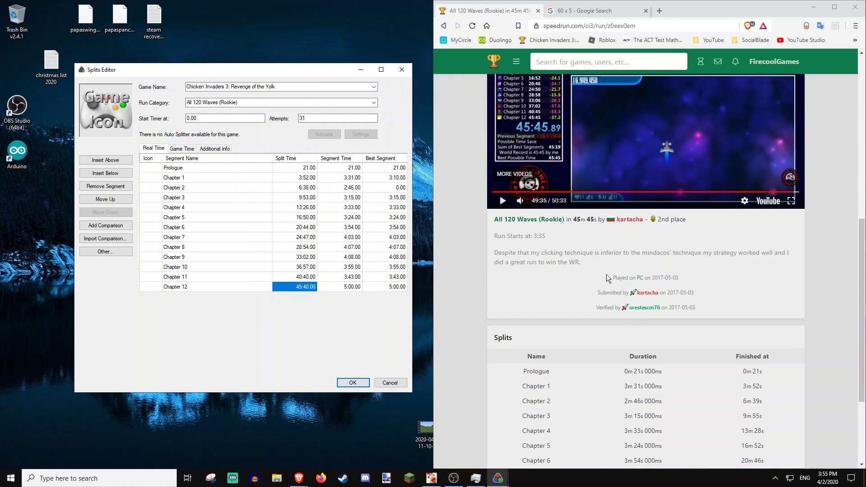
pyautogui.scroll(4, 607, 316)
pyautogui.scroll(-3, 580, 303)
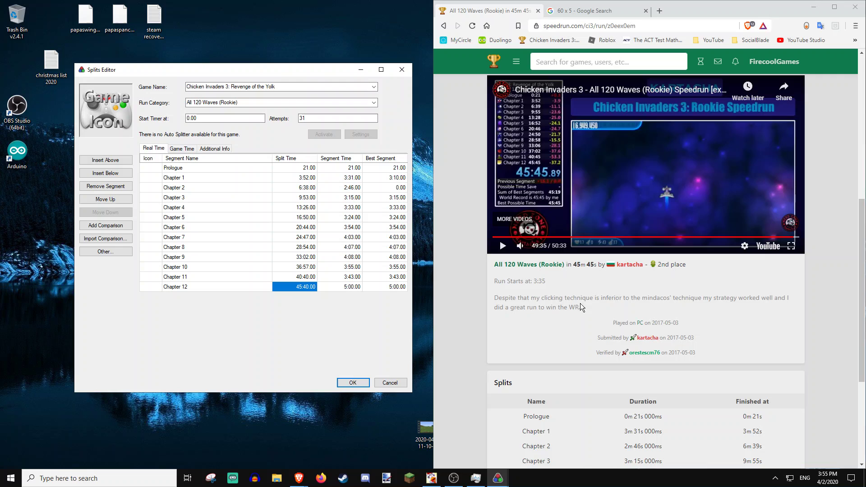
pyautogui.click(574, 265)
pyautogui.doubleClick(590, 265)
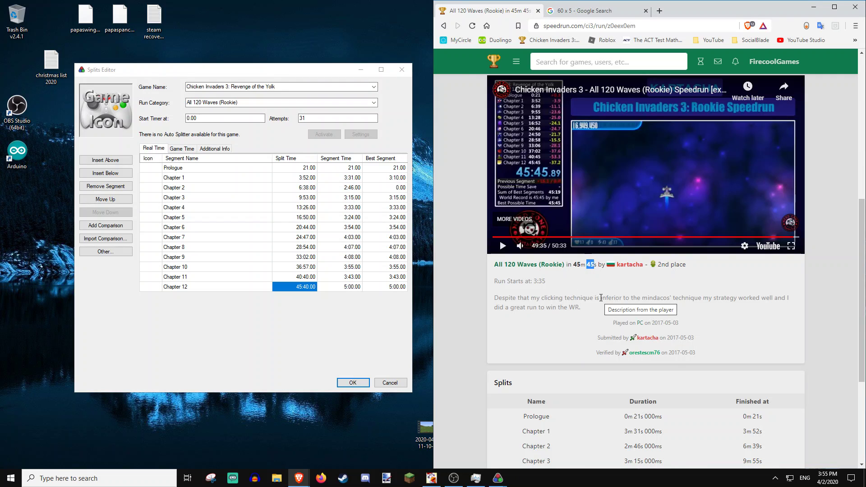
pyautogui.scroll(2, 601, 297)
pyautogui.scroll(-6, 583, 340)
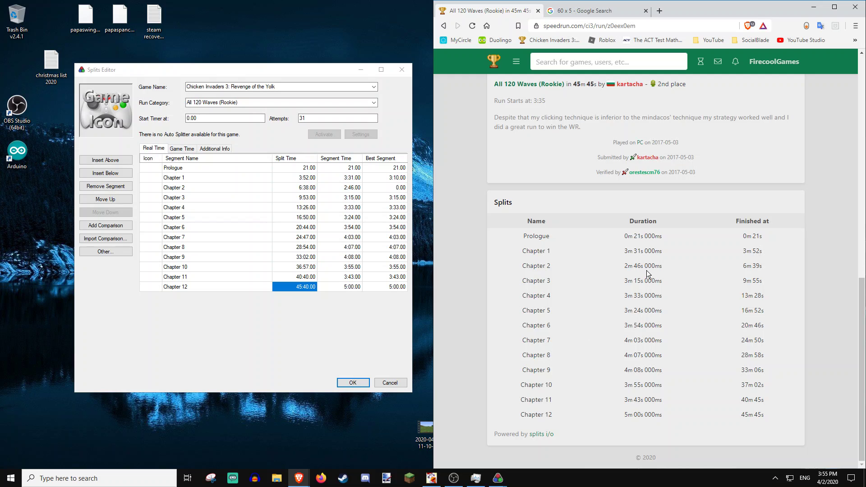
pyautogui.moveTo(648, 273); pyautogui.dragTo(672, 405)
pyautogui.click(672, 405)
pyautogui.moveTo(655, 251); pyautogui.dragTo(648, 252)
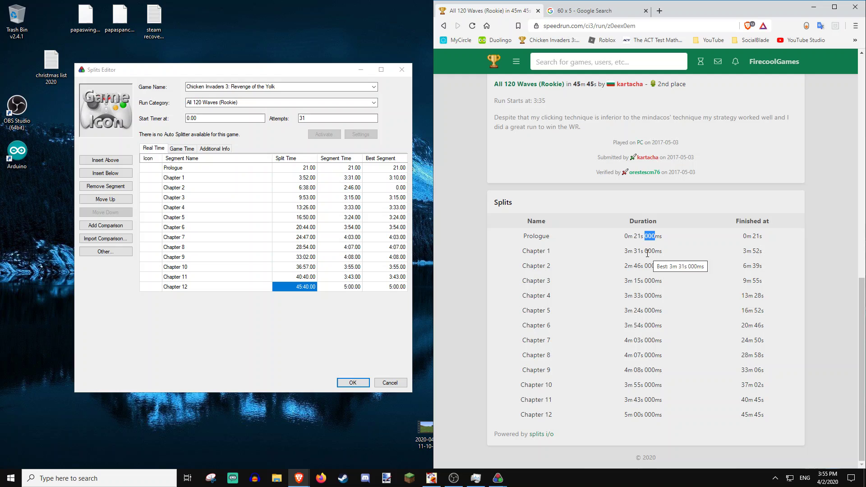
pyautogui.click(647, 262)
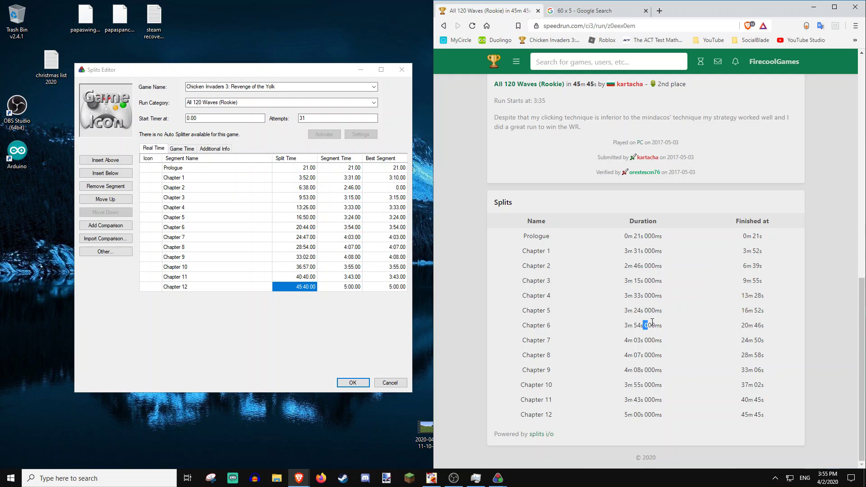
pyautogui.moveTo(651, 341); pyautogui.dragTo(662, 340)
pyautogui.click(751, 416)
pyautogui.moveTo(645, 236)
pyautogui.mouseDown()
pyautogui.moveTo(662, 239)
pyautogui.moveTo(655, 238)
pyautogui.mouseUp()
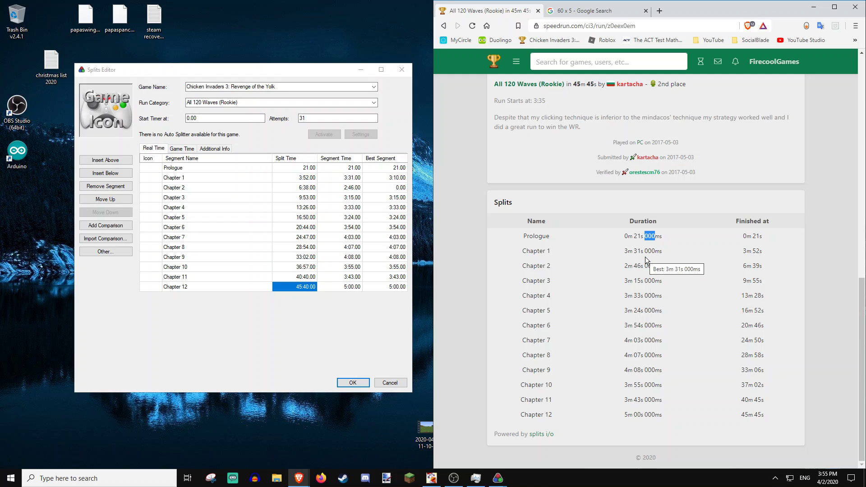
pyautogui.moveTo(680, 296); pyautogui.dragTo(690, 440)
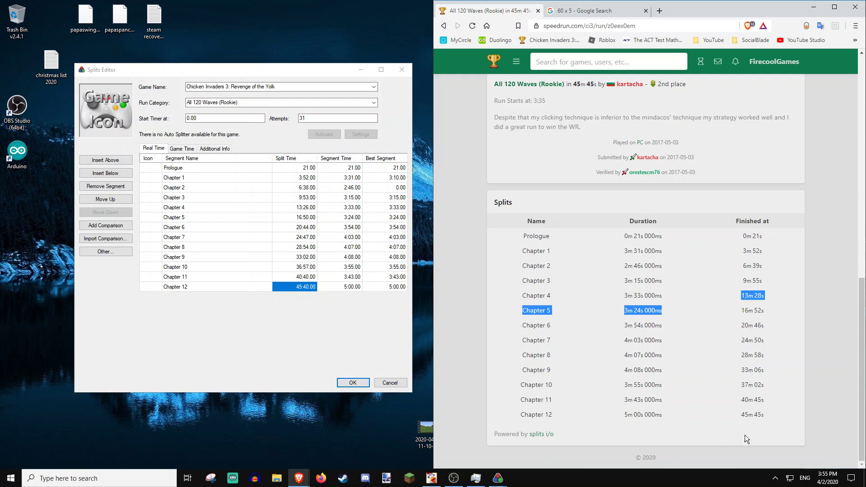
pyautogui.moveTo(764, 415)
pyautogui.mouseDown()
pyautogui.moveTo(730, 414)
pyautogui.moveTo(540, 236)
pyautogui.mouseUp()
pyautogui.click(540, 235)
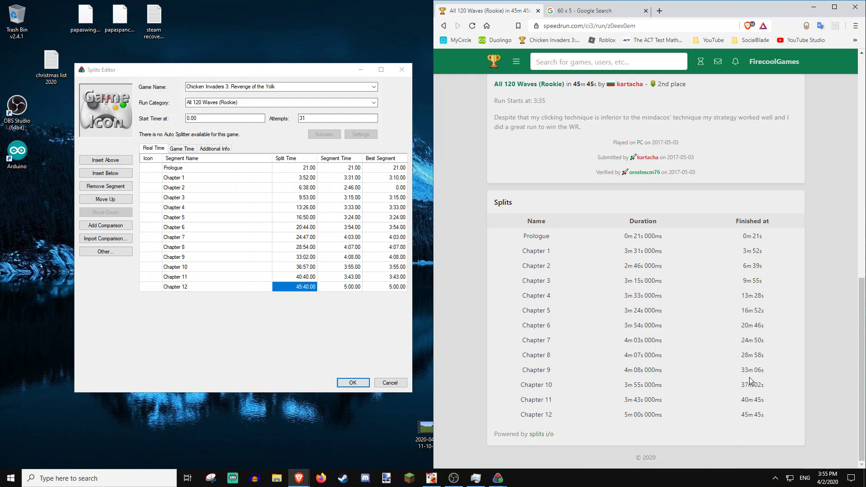
pyautogui.moveTo(648, 415)
pyautogui.mouseDown()
pyautogui.moveTo(655, 329)
pyautogui.moveTo(642, 280)
pyautogui.mouseUp()
pyautogui.click(670, 278)
pyautogui.scroll(6, 553, 364)
pyautogui.scroll(-6, 496, 304)
pyautogui.moveTo(498, 201); pyautogui.dragTo(769, 403)
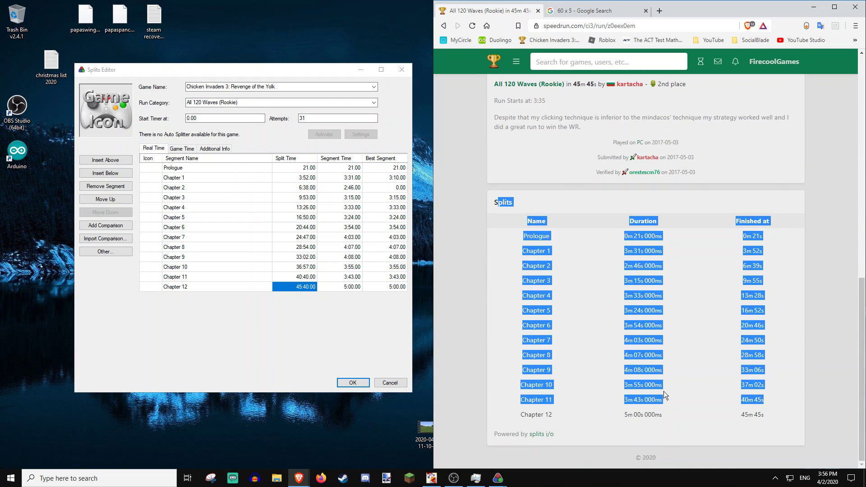
pyautogui.scroll(5, 664, 391)
pyautogui.click(570, 351)
pyautogui.scroll(-5, 570, 351)
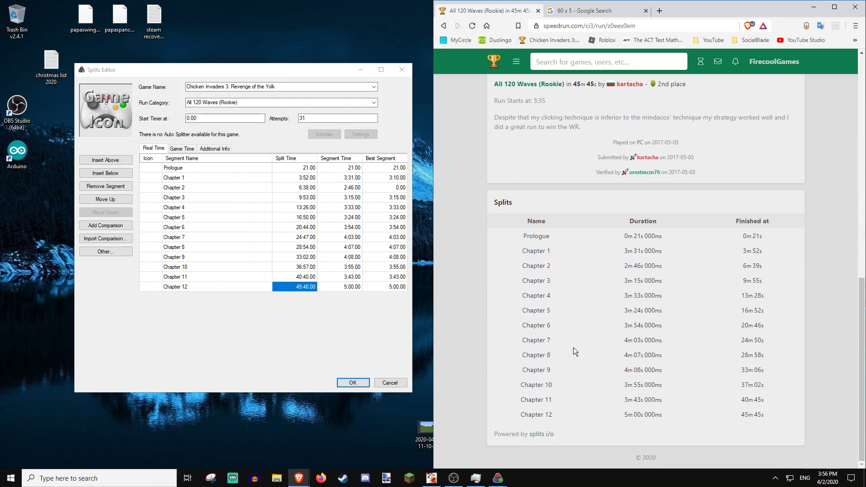
pyautogui.scroll(4, 573, 347)
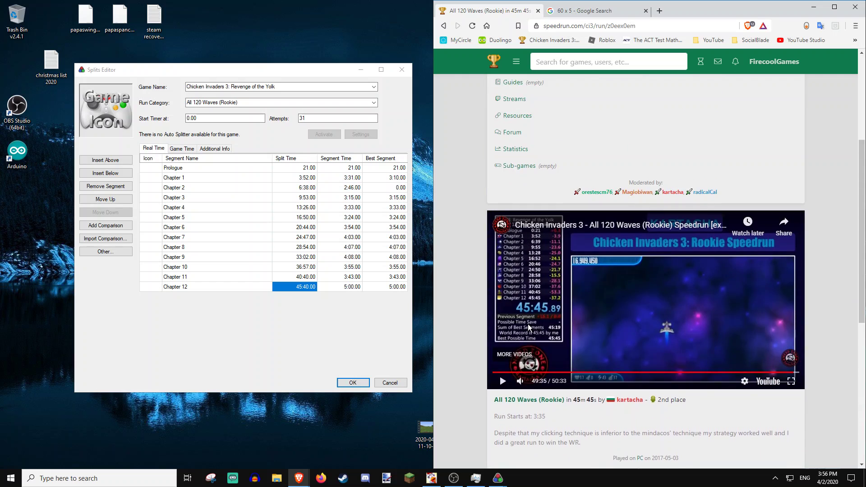
pyautogui.scroll(3, 469, 305)
pyautogui.scroll(-4, 504, 274)
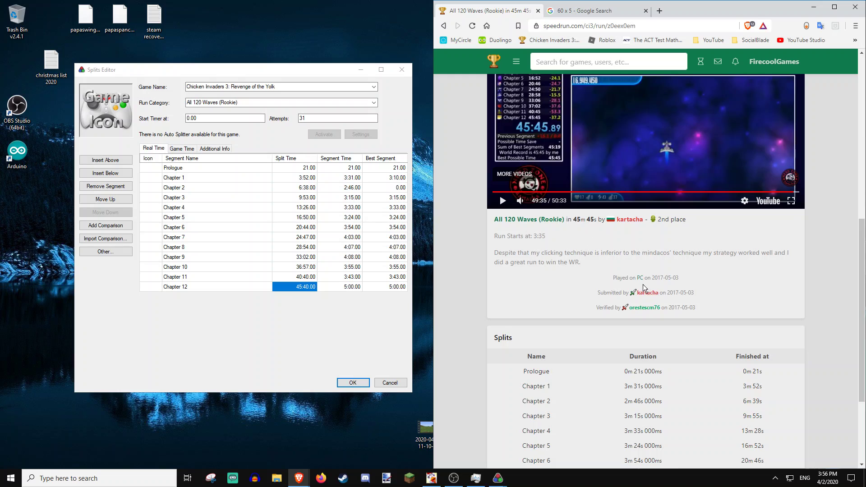
pyautogui.scroll(-3, 550, 276)
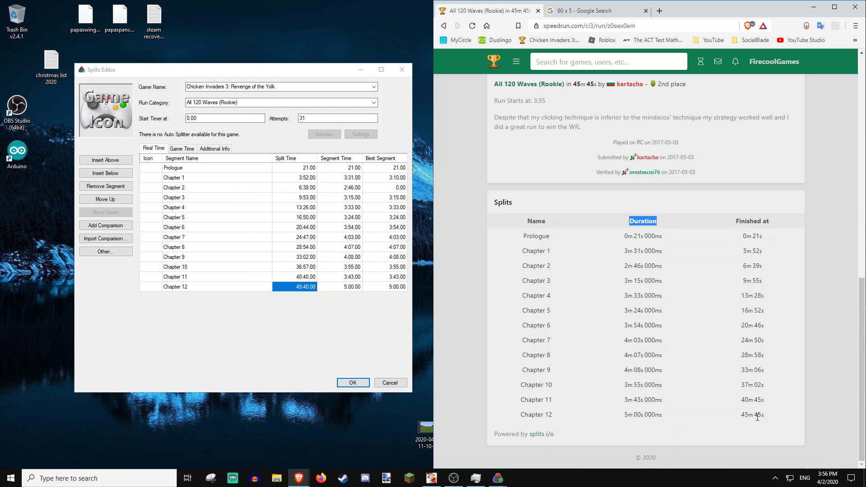
pyautogui.moveTo(744, 414); pyautogui.dragTo(779, 413)
pyautogui.click(300, 286)
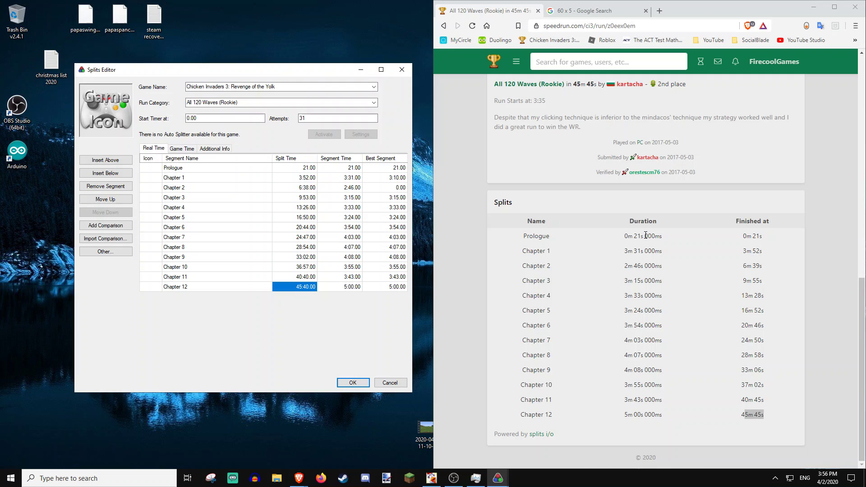
pyautogui.moveTo(645, 236)
pyautogui.mouseDown()
pyautogui.moveTo(655, 236)
pyautogui.moveTo(651, 251)
pyautogui.mouseUp()
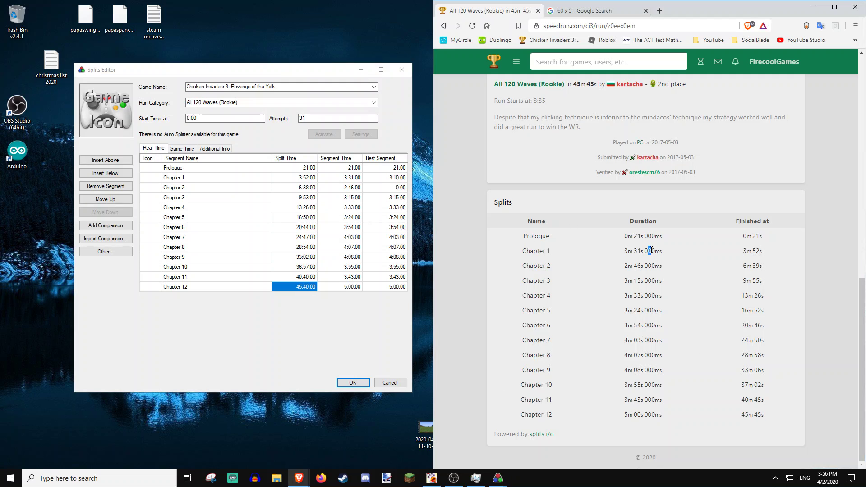
pyautogui.moveTo(645, 341); pyautogui.dragTo(659, 341)
pyautogui.click(657, 357)
pyautogui.moveTo(693, 383)
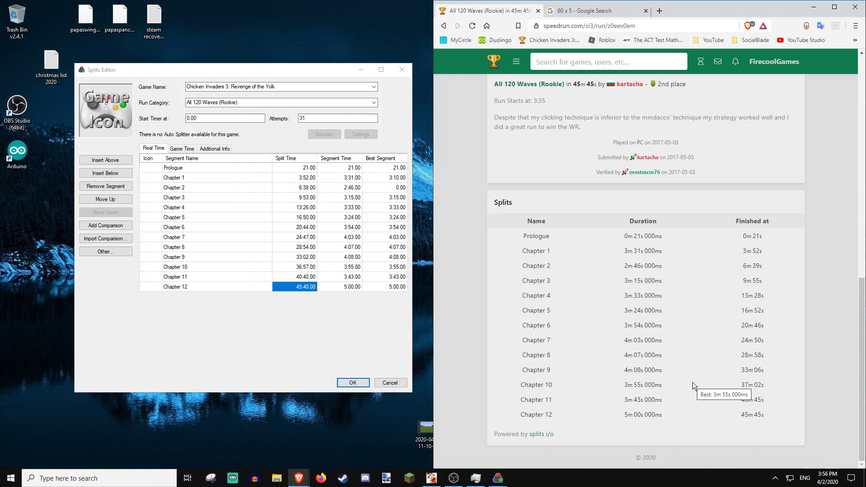
pyautogui.scroll(7, 693, 383)
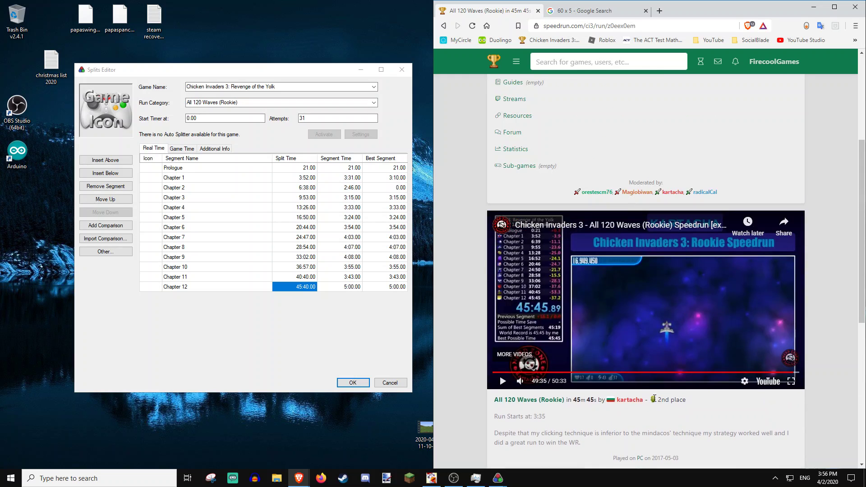
pyautogui.scroll(-6, 496, 393)
pyautogui.scroll(3, 494, 371)
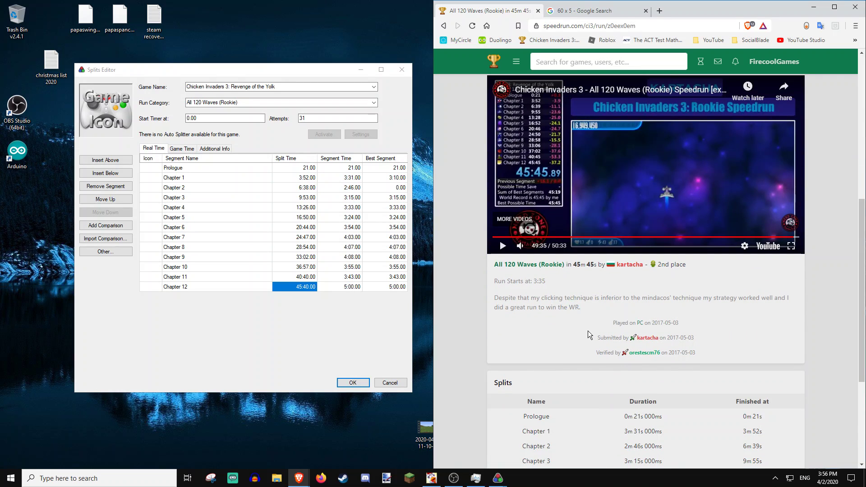
pyautogui.scroll(-4, 501, 338)
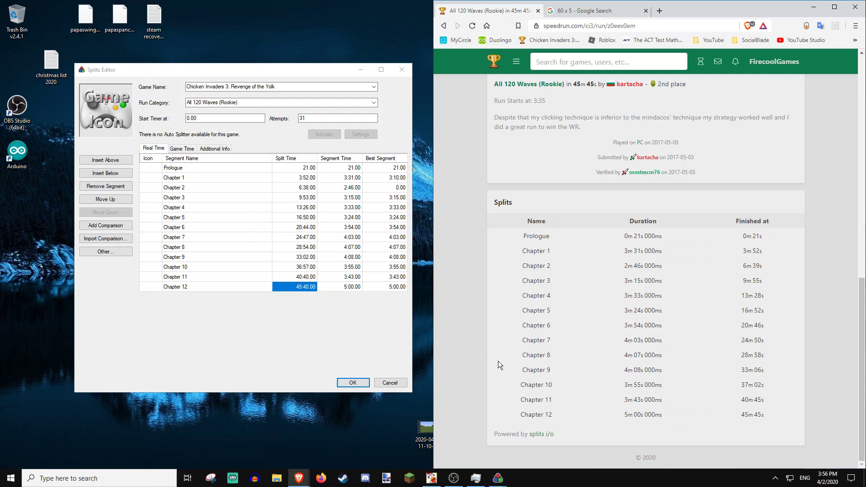
pyautogui.scroll(8, 518, 381)
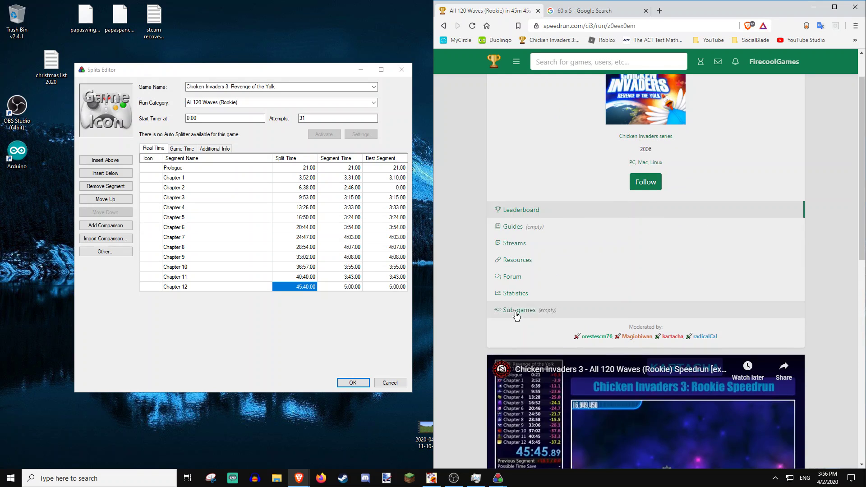
pyautogui.scroll(-5, 470, 283)
pyautogui.scroll(-7, 469, 284)
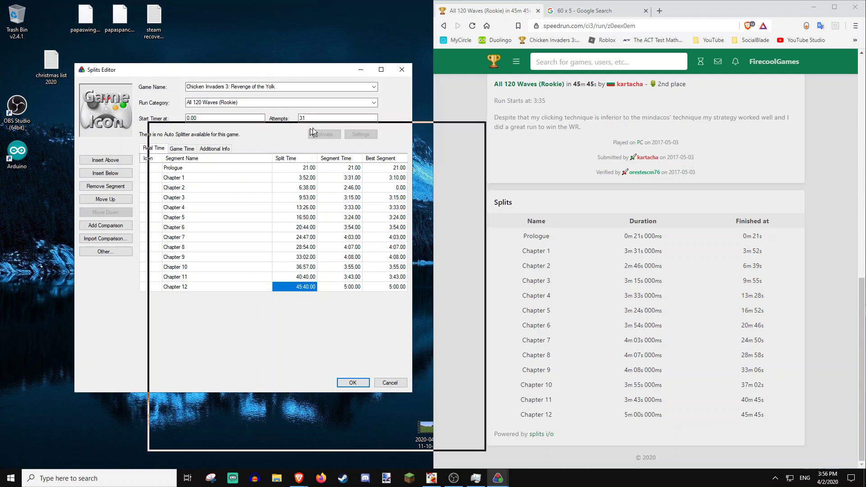
pyautogui.moveTo(237, 71)
pyautogui.mouseDown()
pyautogui.moveTo(221, 56)
pyautogui.moveTo(260, 99)
pyautogui.moveTo(236, 93)
pyautogui.mouseUp()
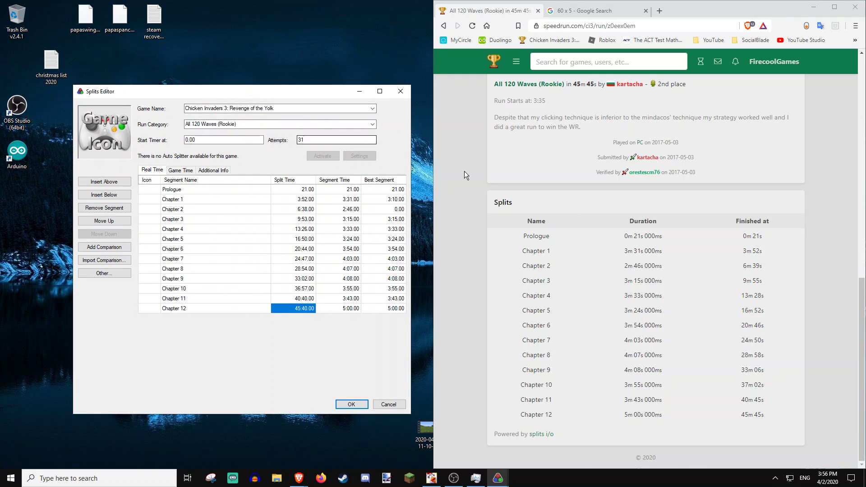